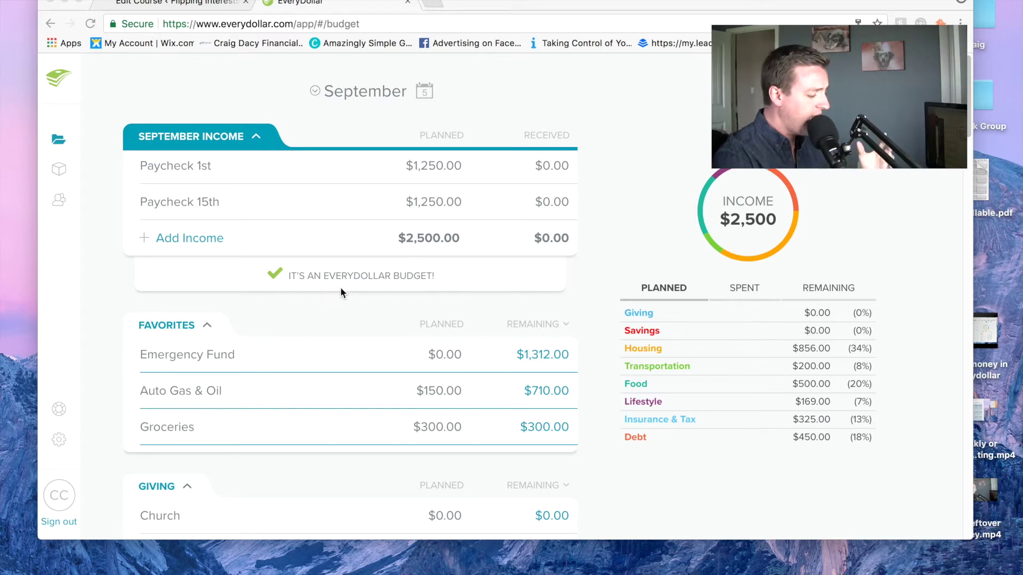
Track a $100 Wal Mart expense under Groceries, leaving $200 of $300 remaining.
scroll(340, 286, down, 7)
scroll(331, 299, down, 5)
scroll(327, 303, up, 15)
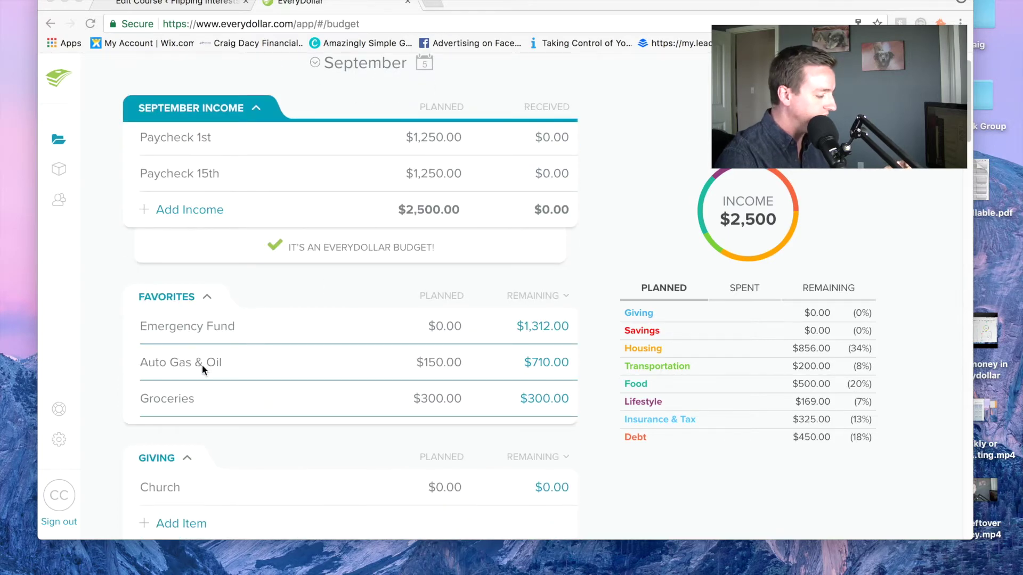
scroll(192, 347, down, 1)
click(185, 382)
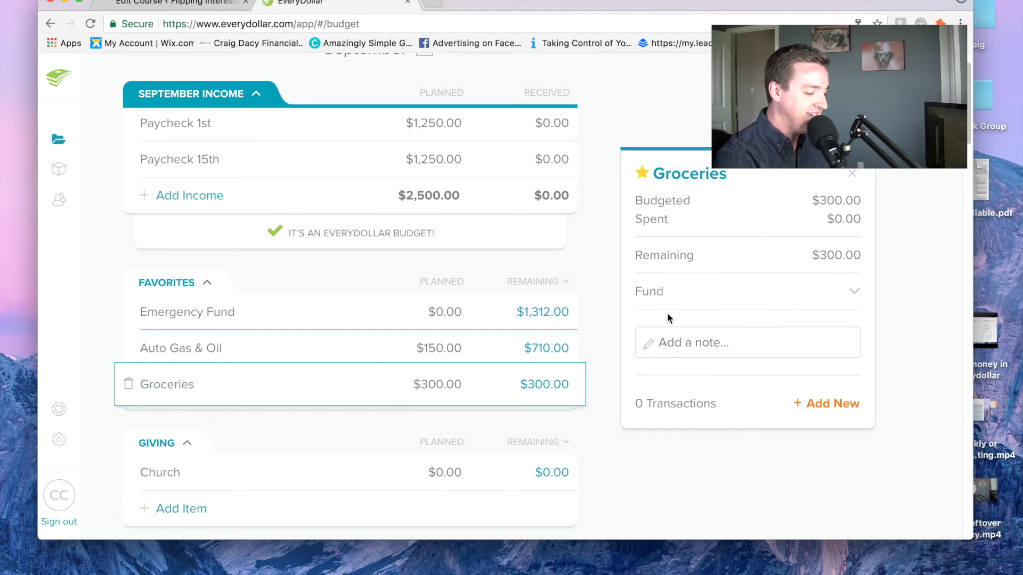
click(830, 405)
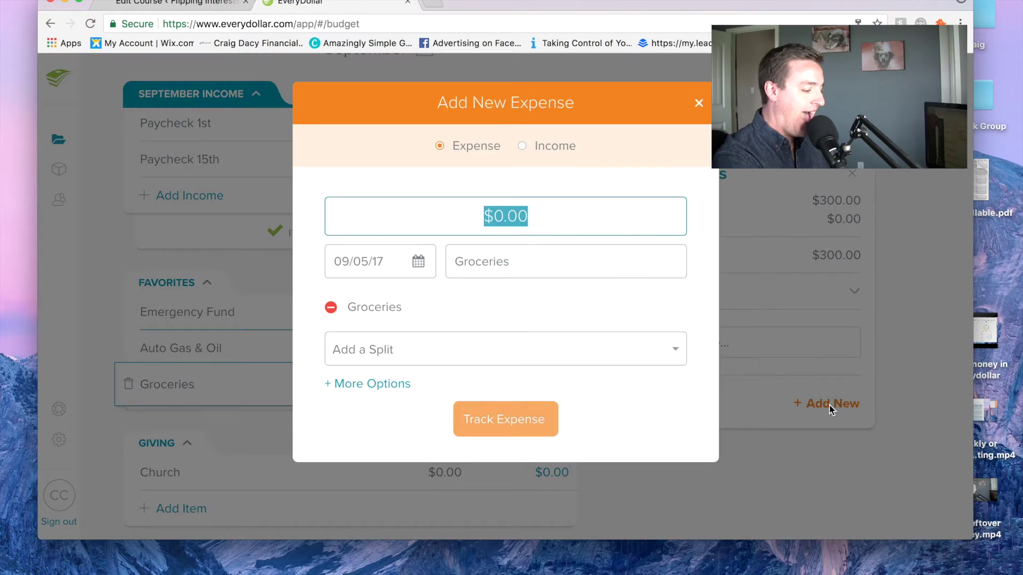
text(1)
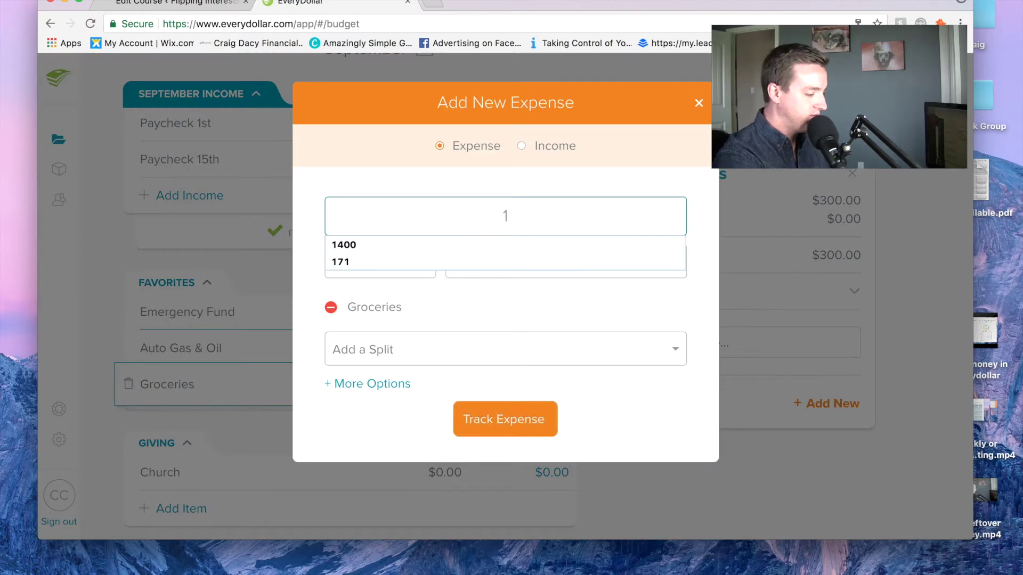
text(00)
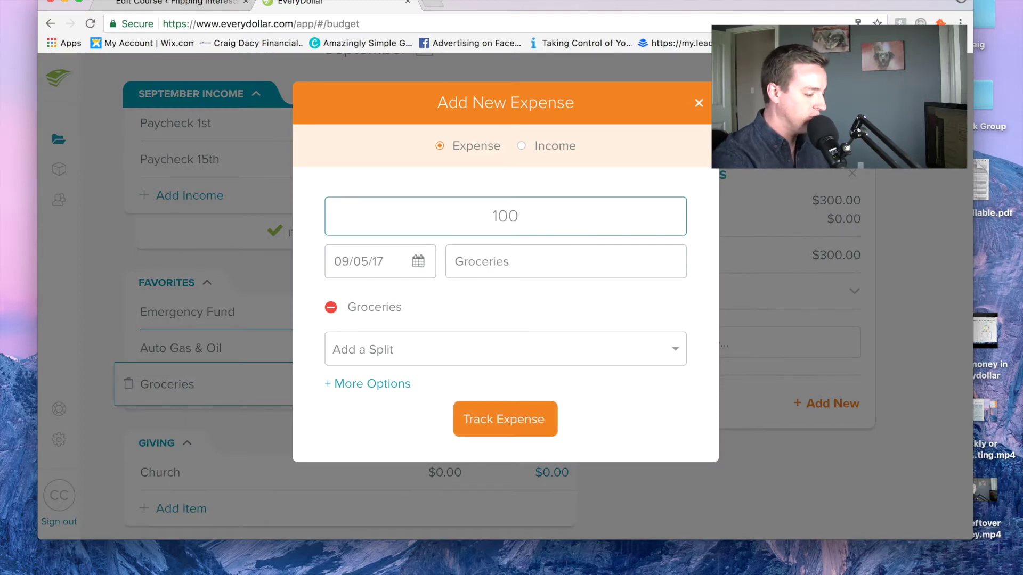
click(520, 261)
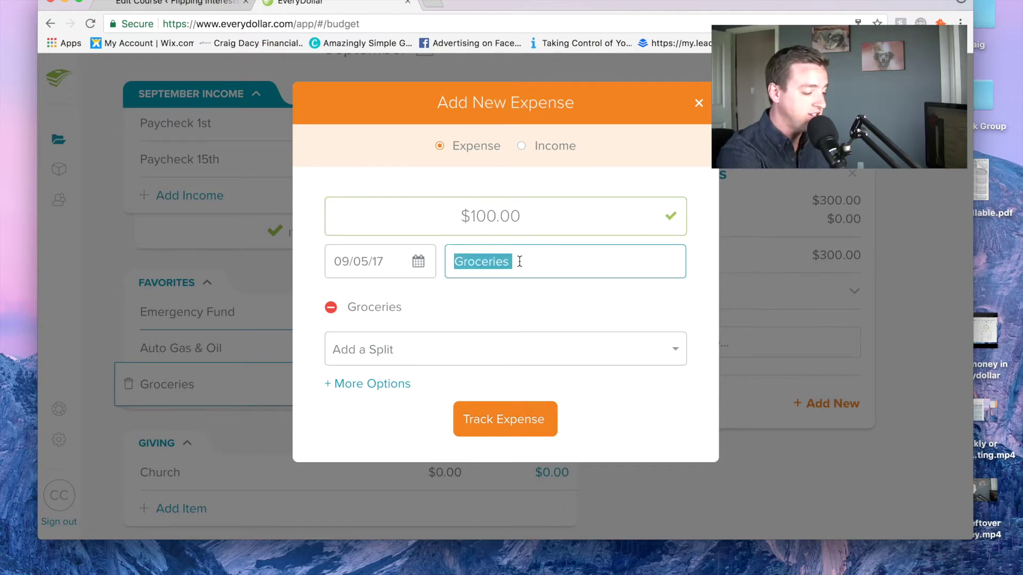
text(Wal Mart)
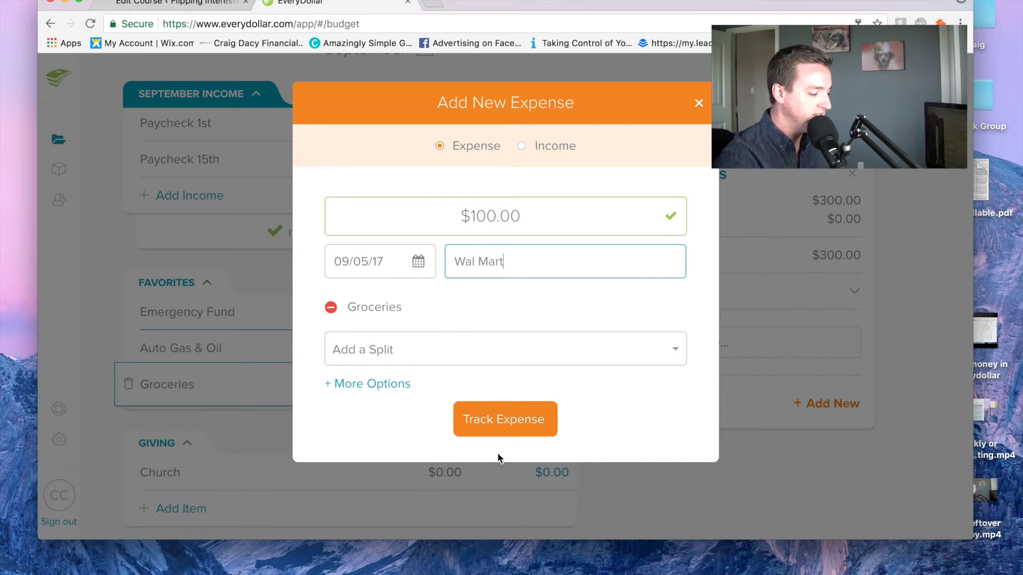
click(510, 424)
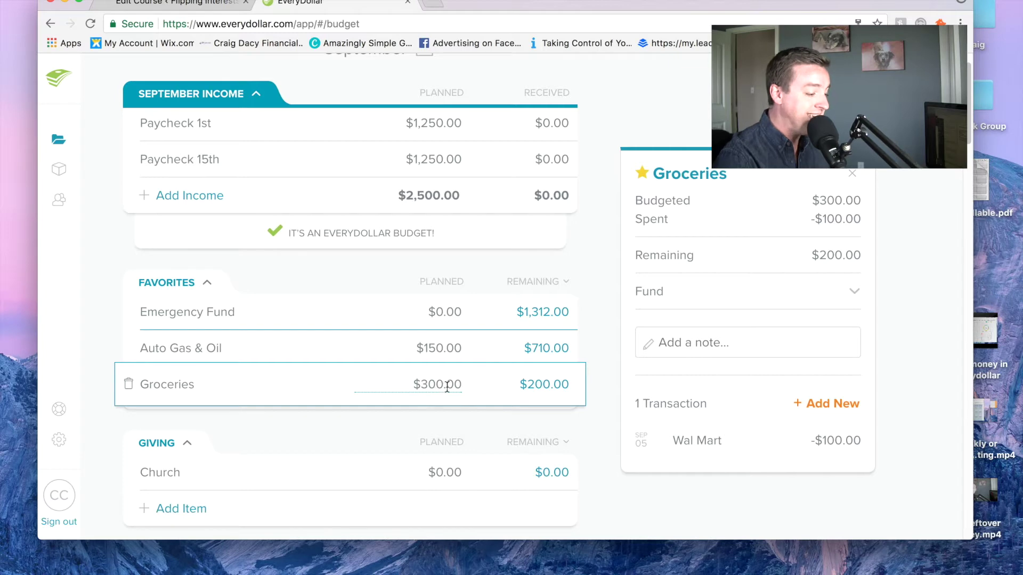
click(605, 390)
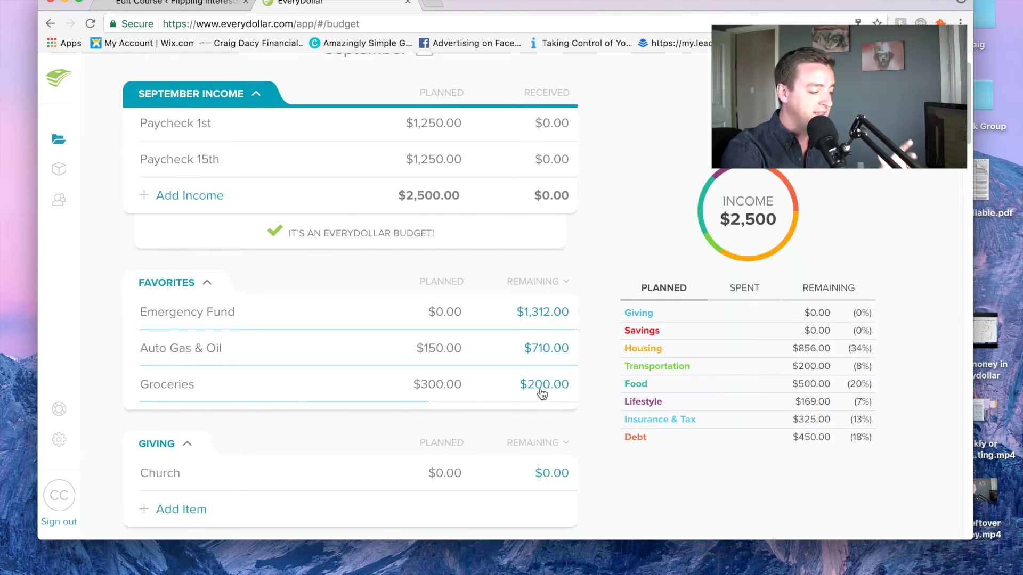
Add a $50 Target expense to Groceries, leaving $150 remaining.
click(169, 381)
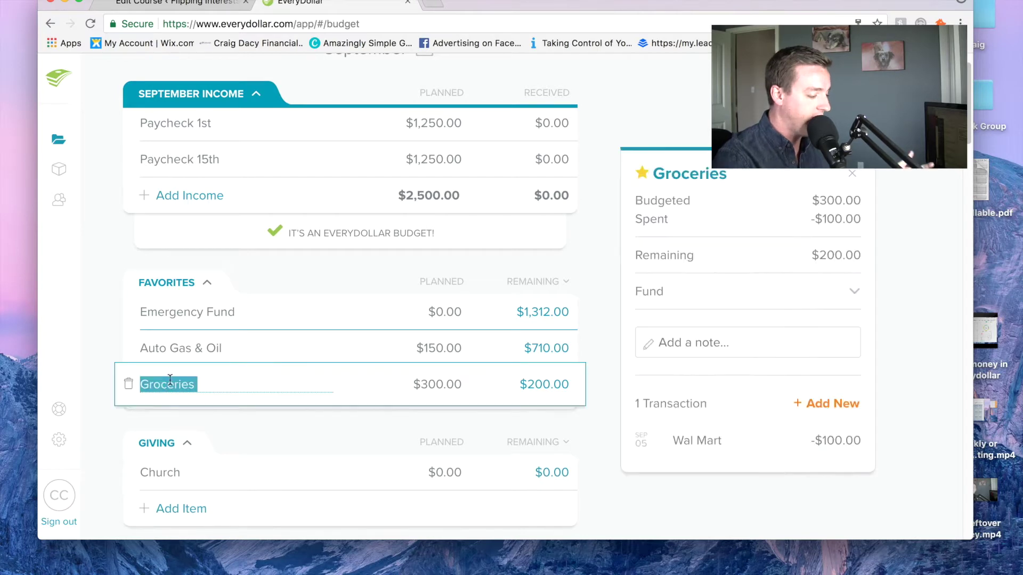
click(827, 403)
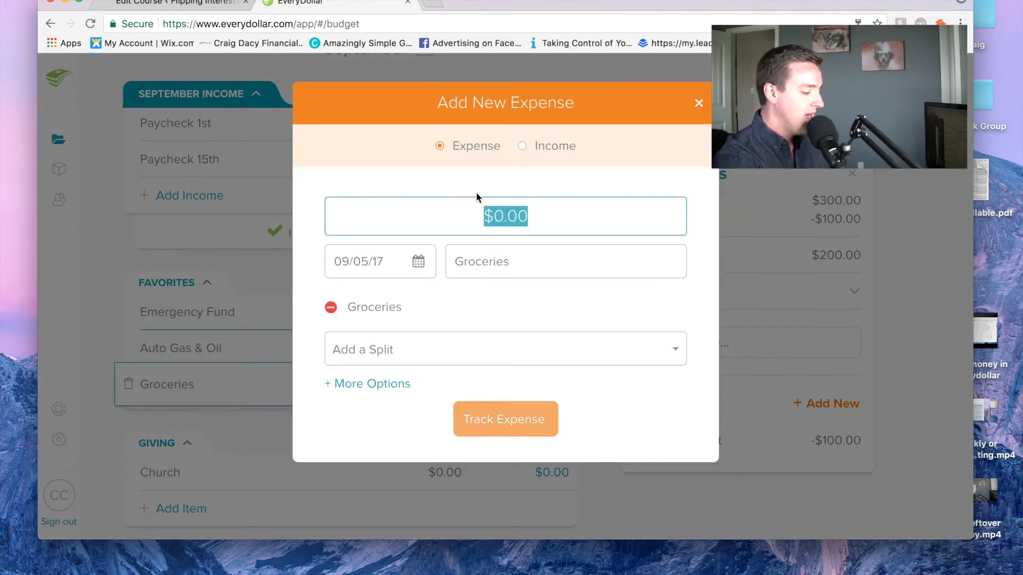
key(BackSpace)
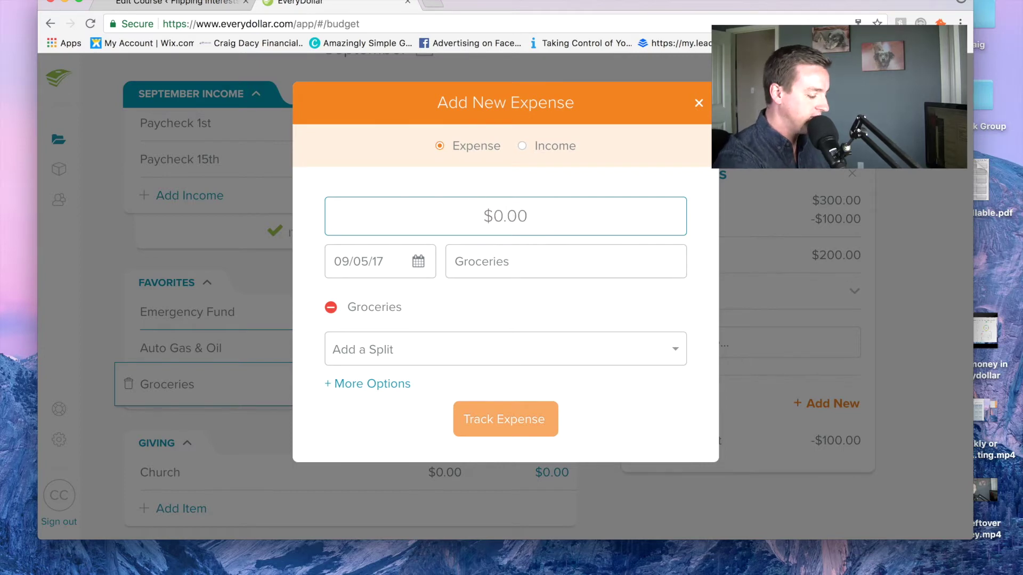
text(50)
key(Tab)
text(Targe)
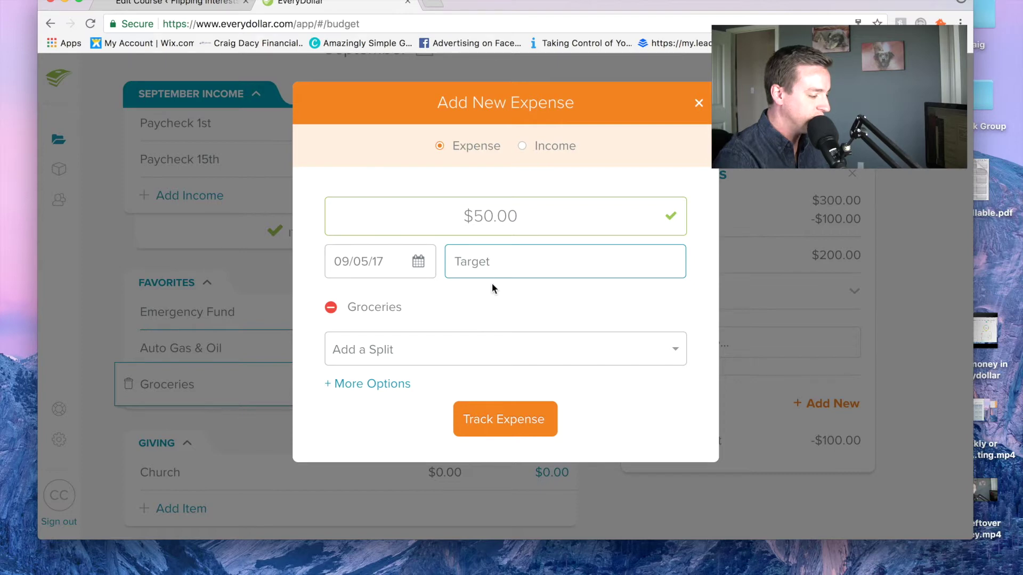
click(516, 419)
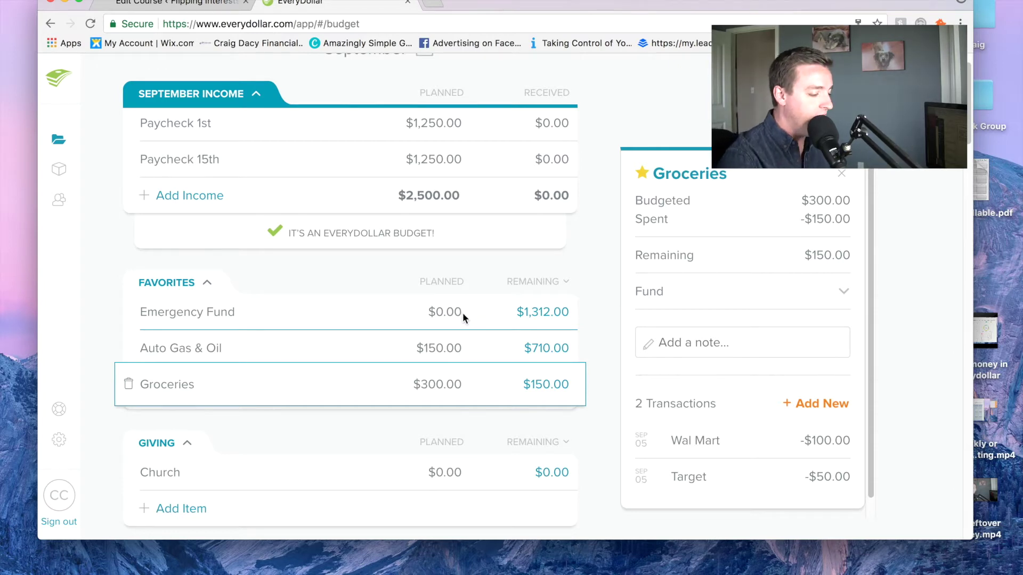
Record $20 as income in the Emergency Fund, bringing its balance to $1,332.
click(201, 311)
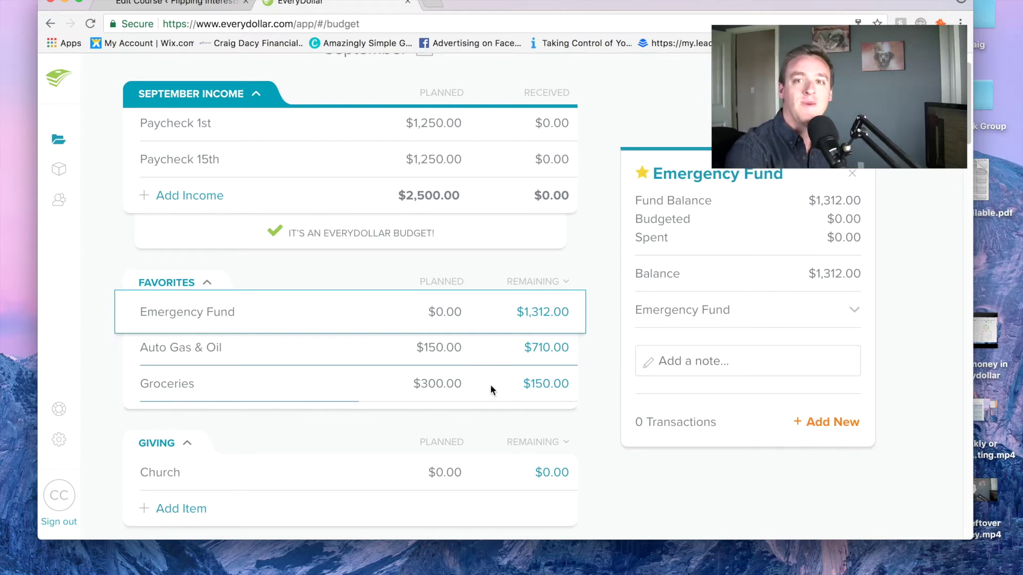
click(823, 421)
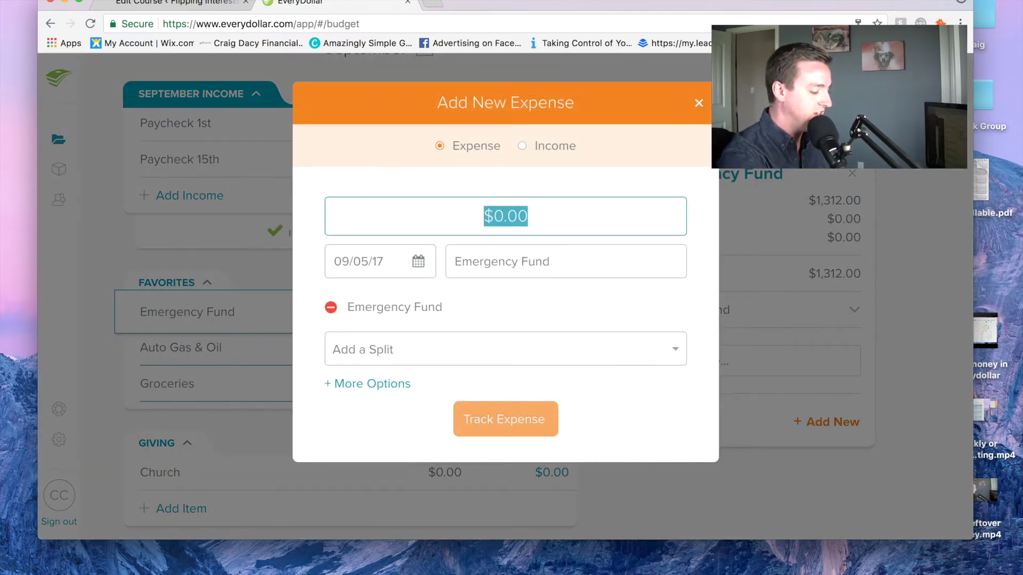
text(20)
click(541, 261)
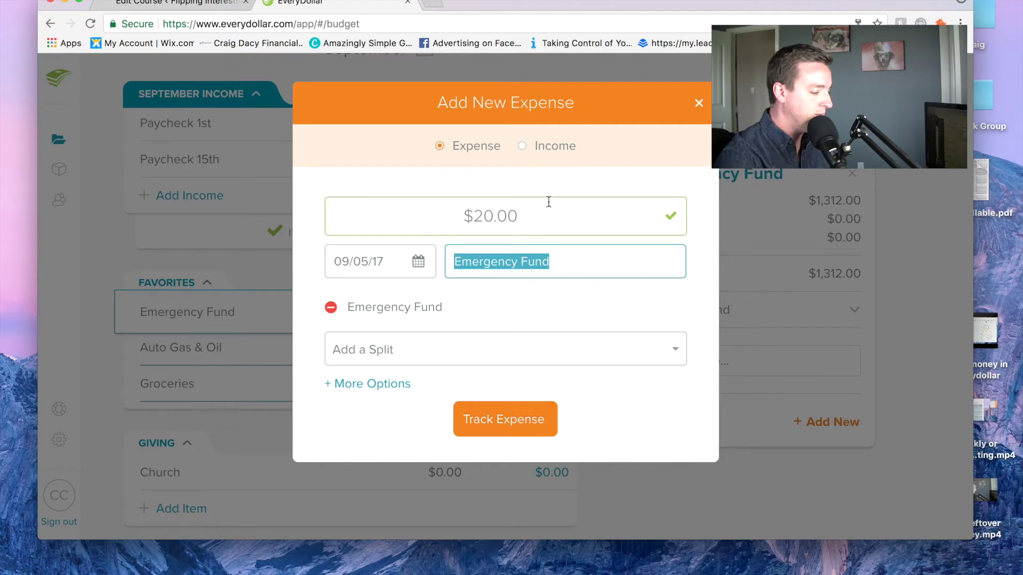
click(566, 153)
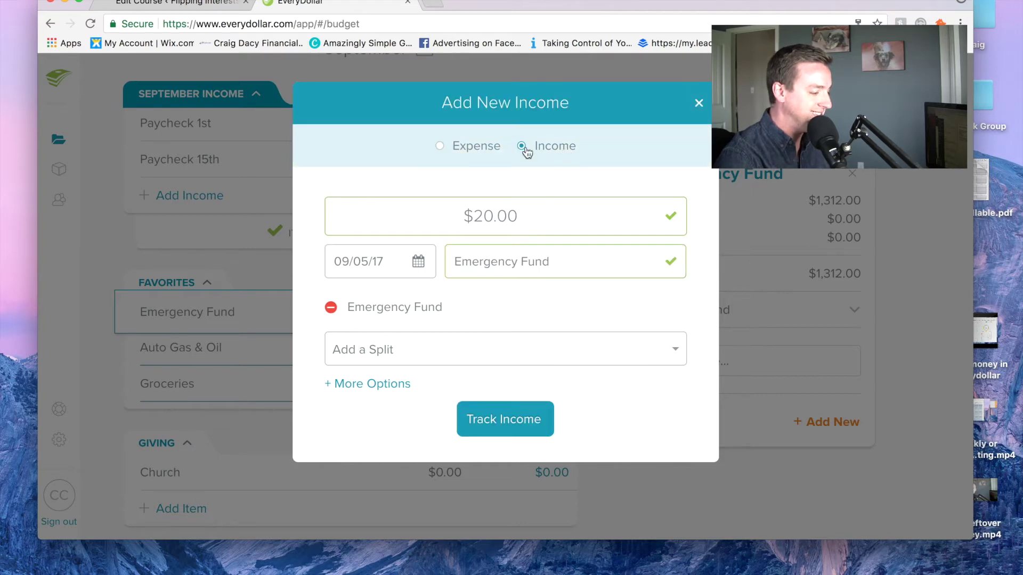
click(513, 421)
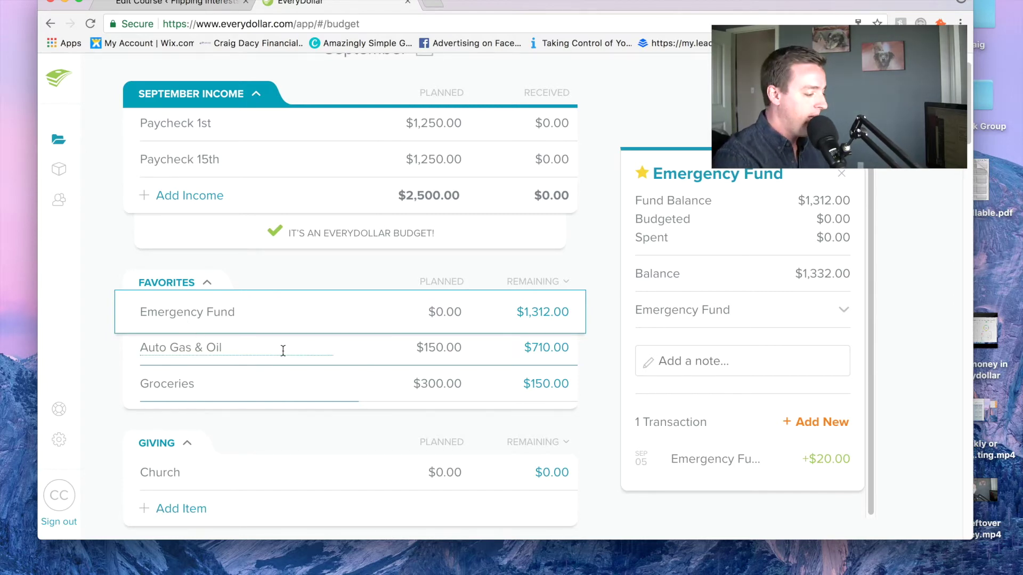
scroll(283, 356, down, 3)
scroll(274, 367, up, 2)
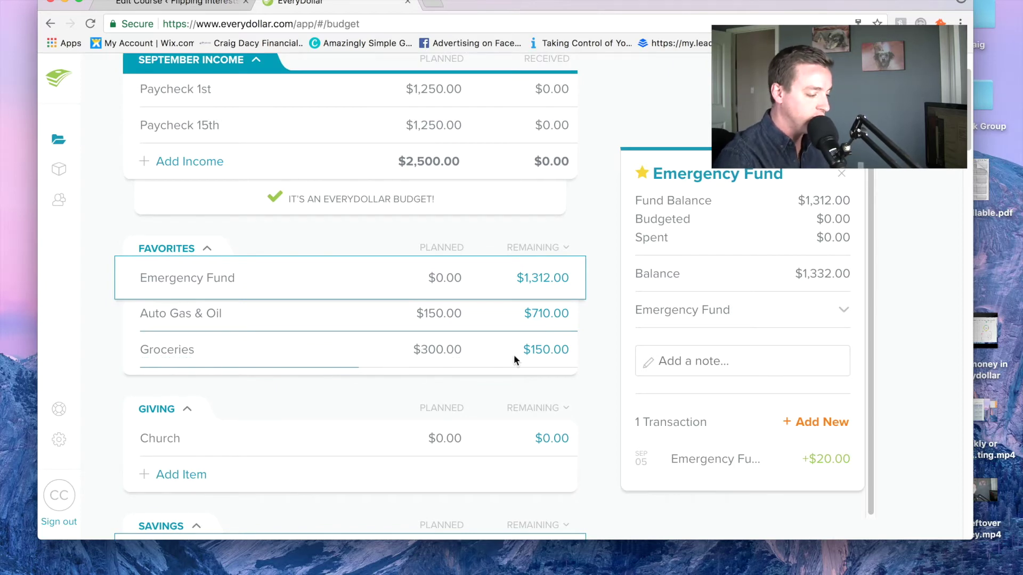
click(548, 357)
click(549, 360)
click(538, 347)
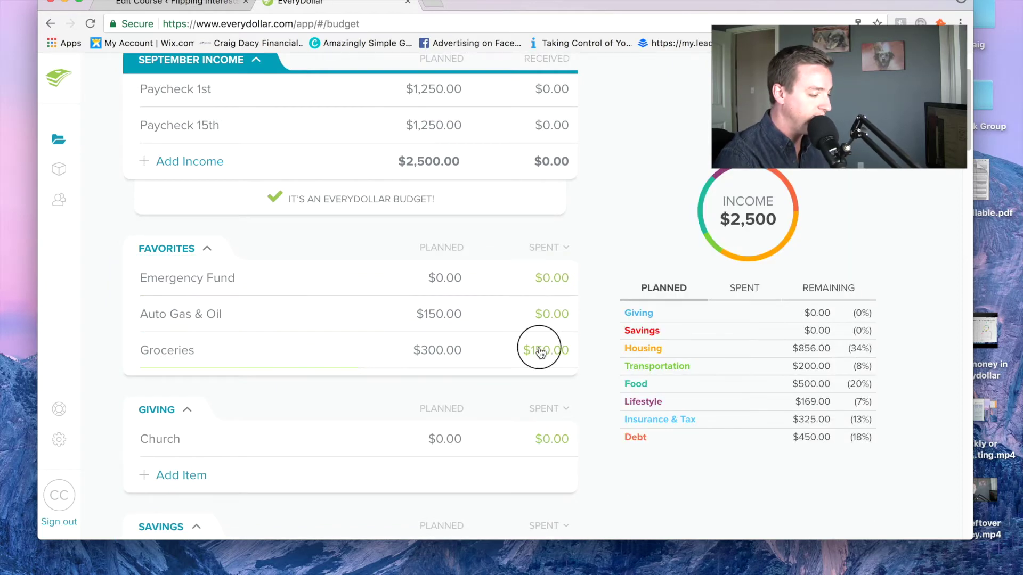
click(148, 350)
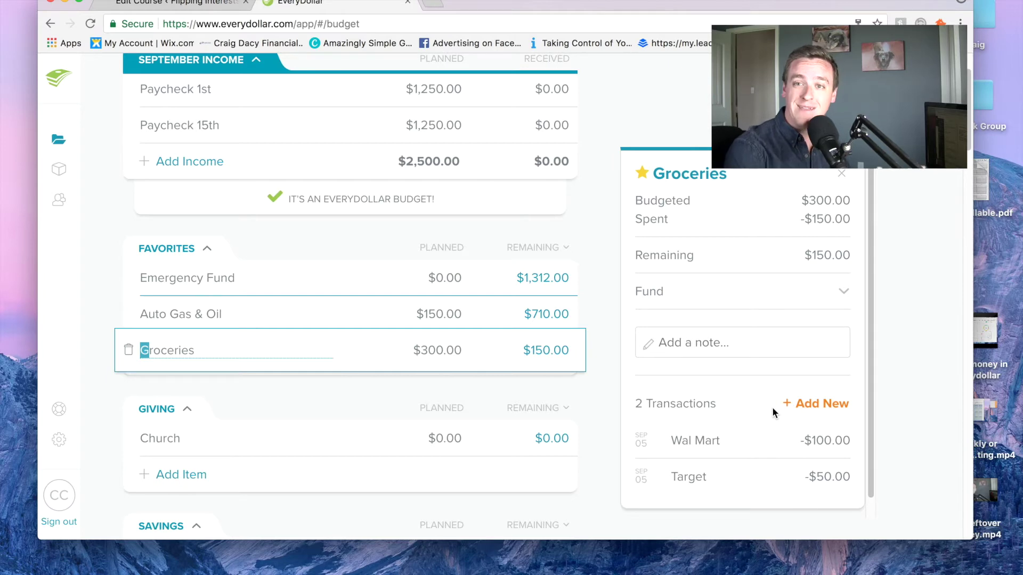
click(523, 279)
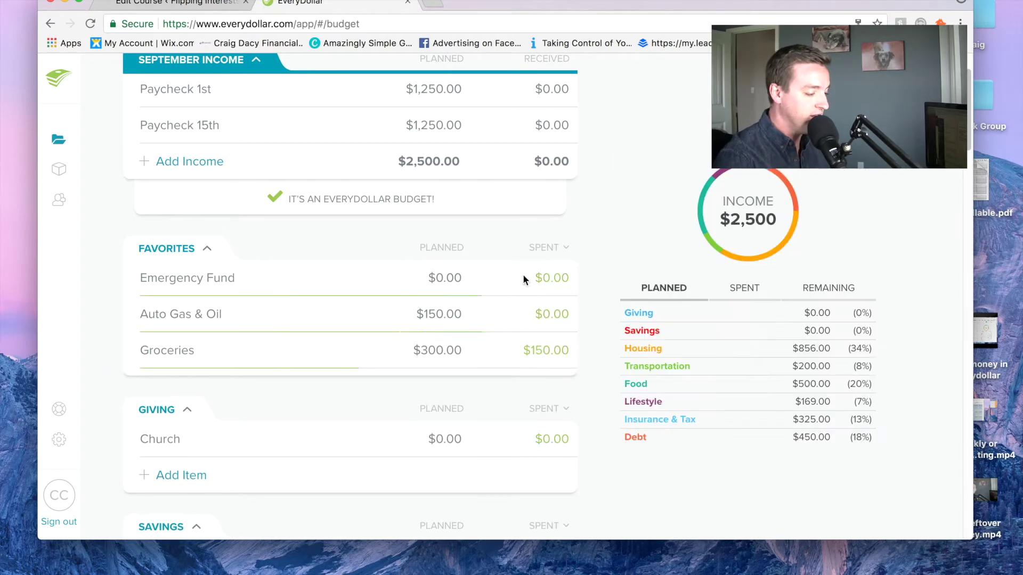
click(137, 276)
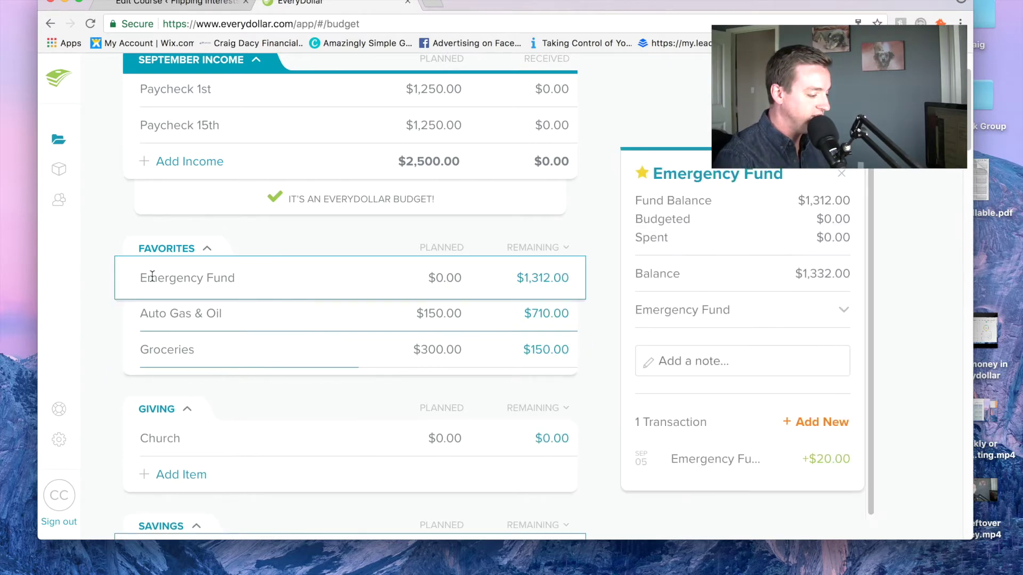
click(818, 423)
click(534, 151)
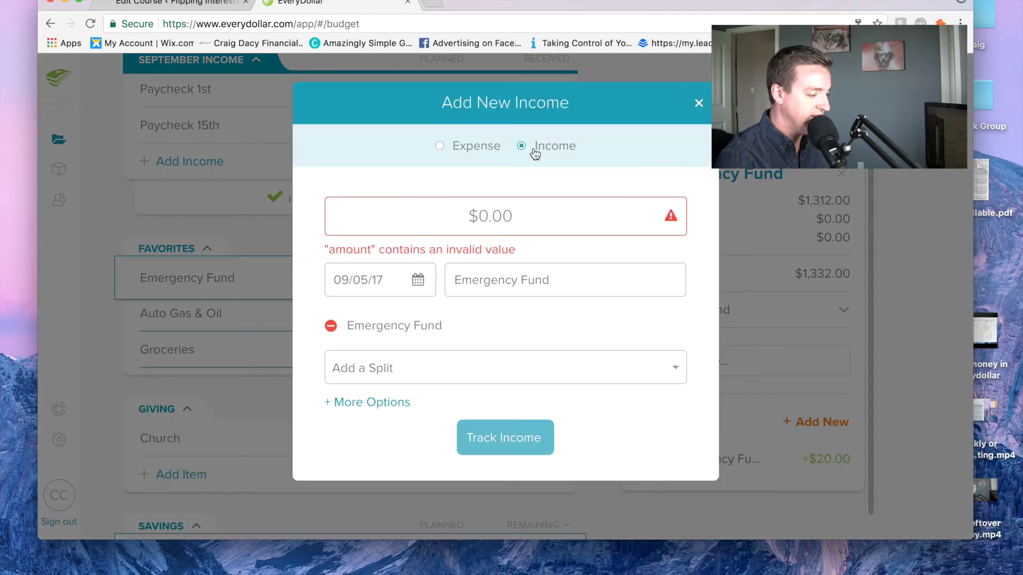
click(699, 103)
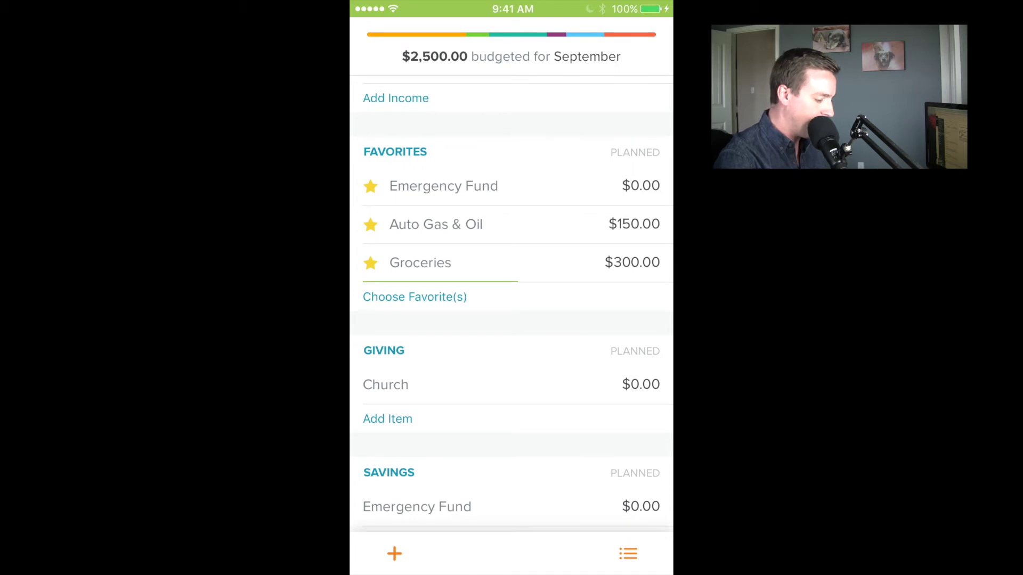
Open Groceries under Favorites to view its Target and Wal Mart transactions.
click(419, 263)
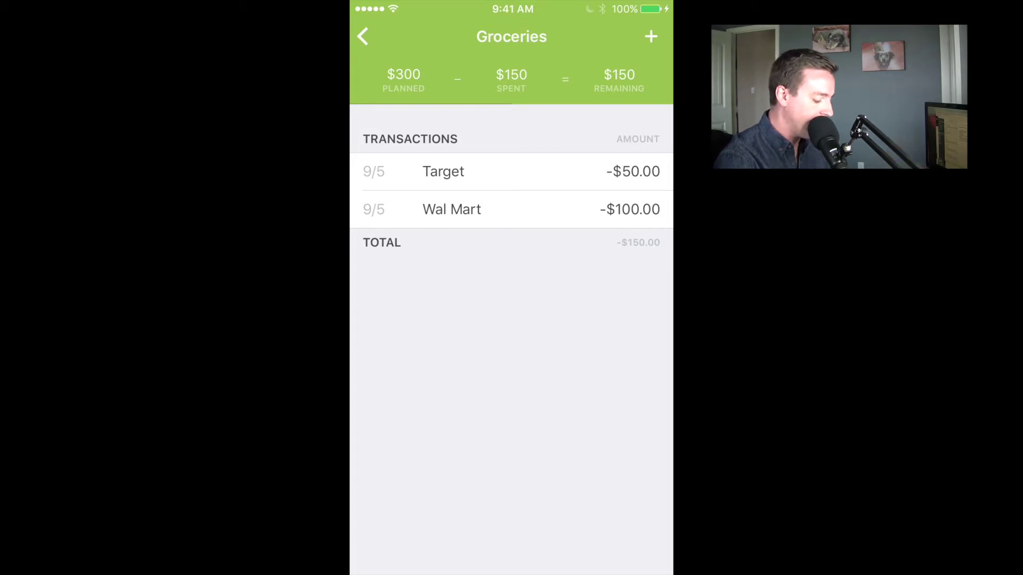
Add a $50.00 Wal mart expense to Groceries, reaching $200 spent of $300.
click(362, 36)
click(479, 261)
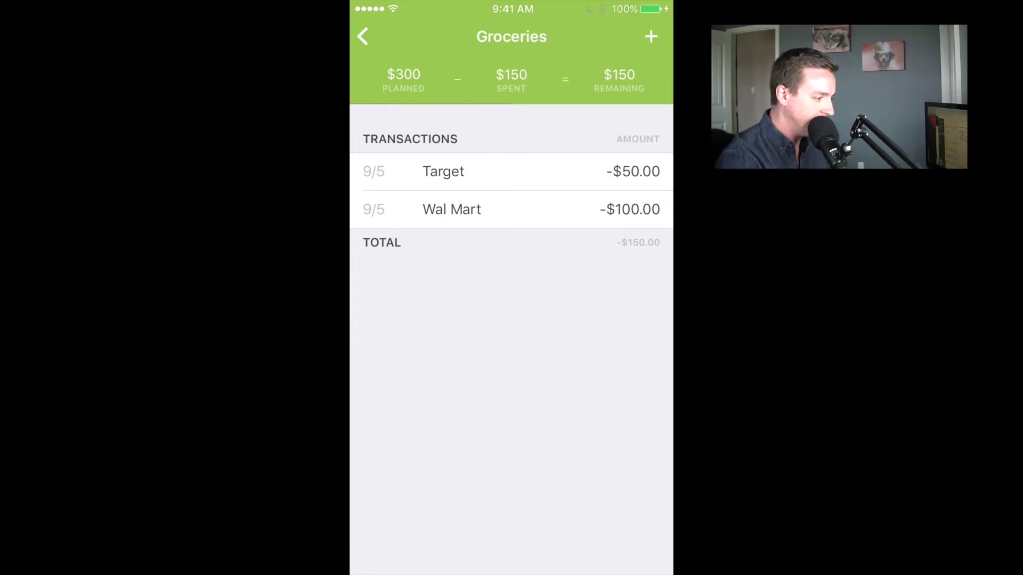
click(651, 37)
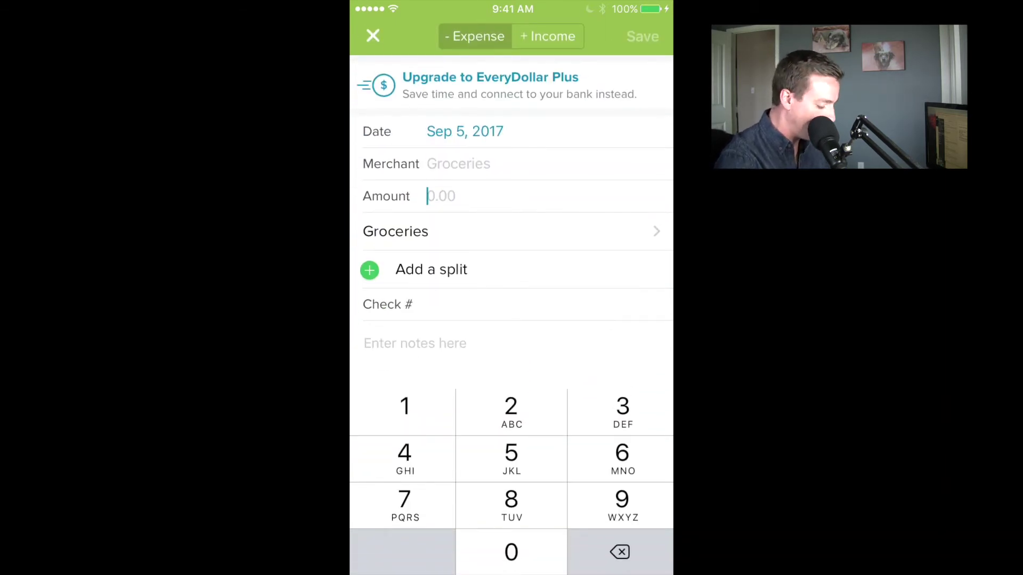
text(5000)
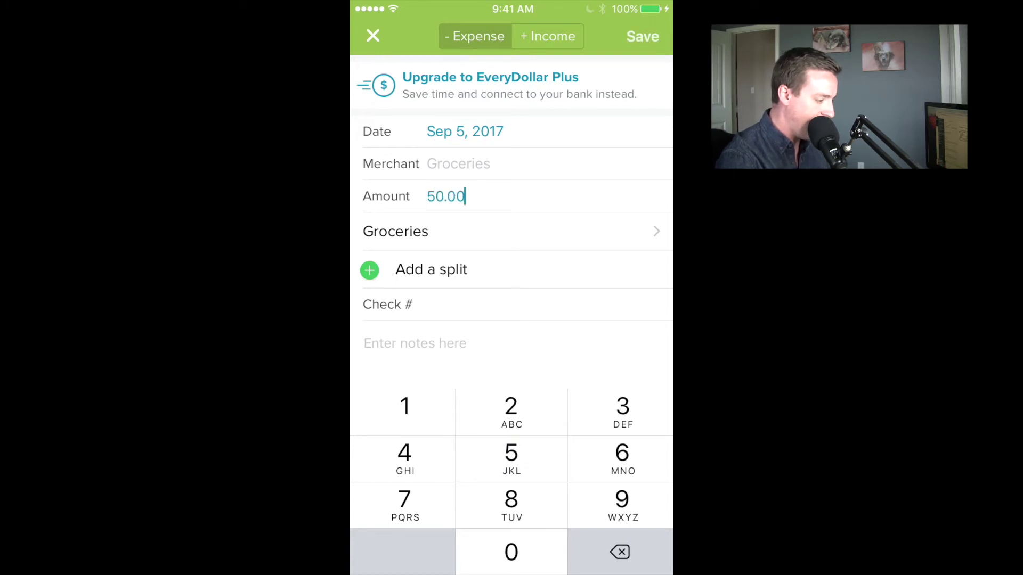
click(428, 163)
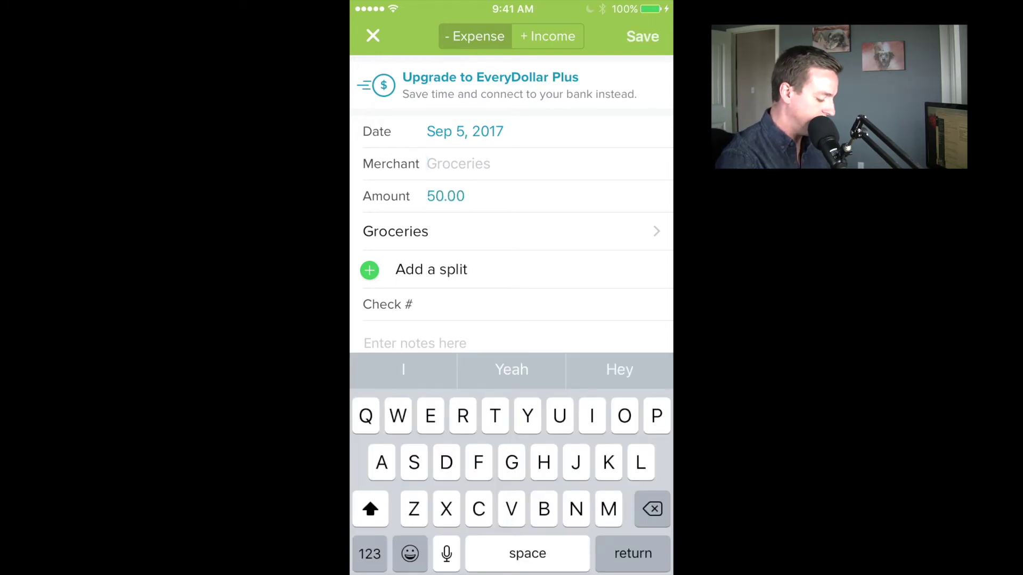
text(Wal mart)
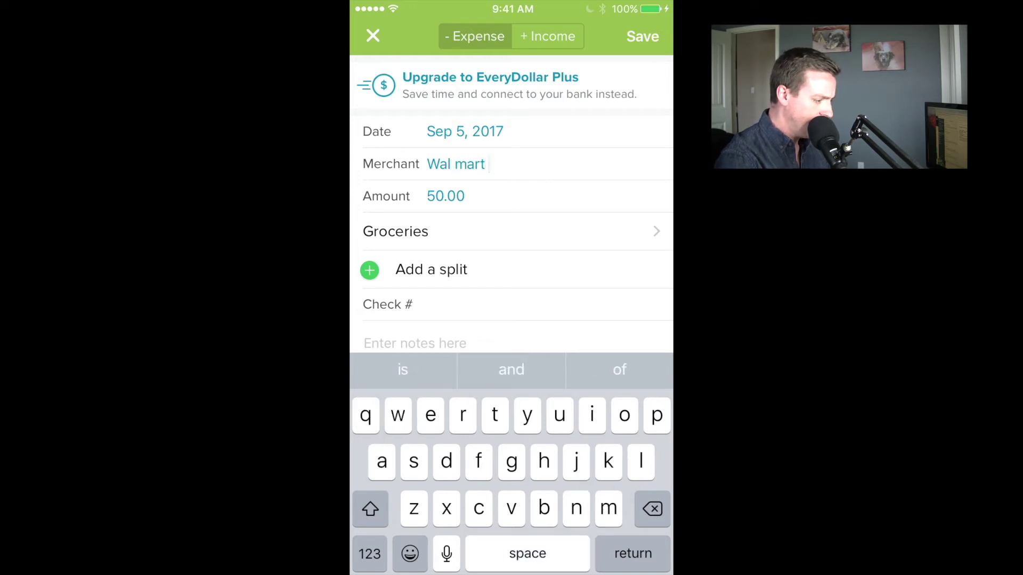
click(642, 37)
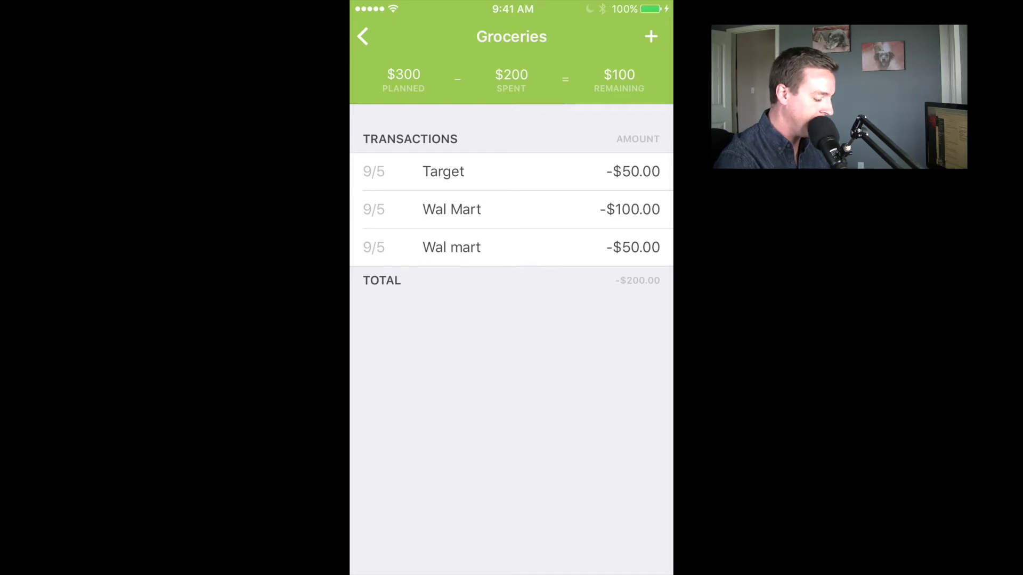
click(362, 36)
Save a $50.00 Bday income in the Emergency Fund, raising it to $1,382.
click(446, 185)
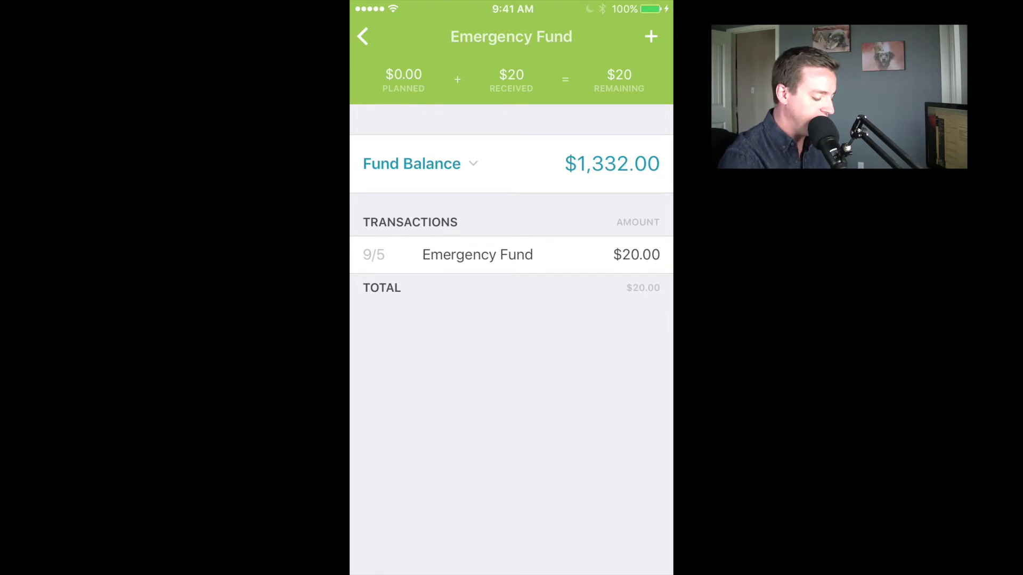
click(651, 36)
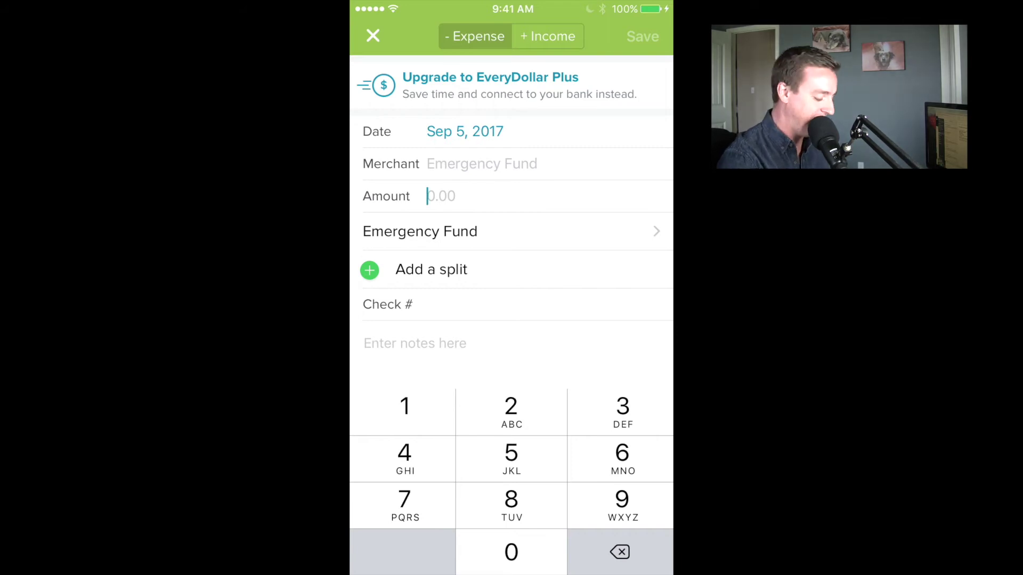
text(5000)
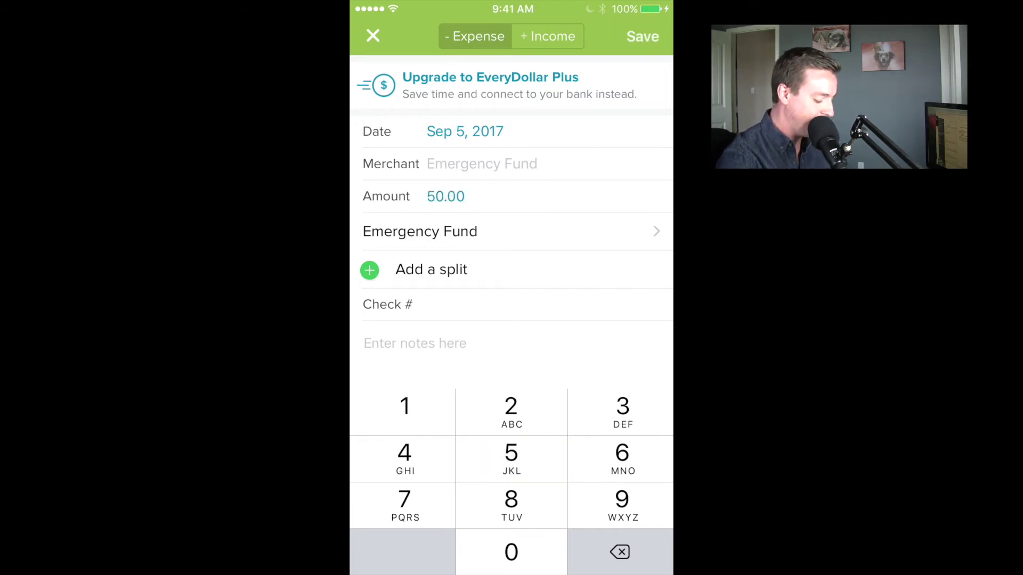
click(480, 164)
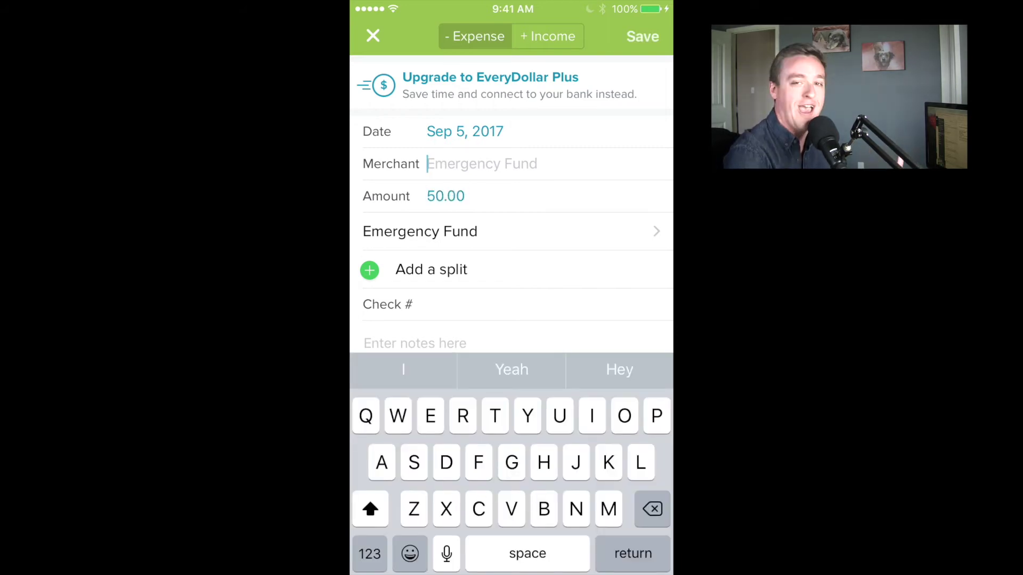
text(Bday)
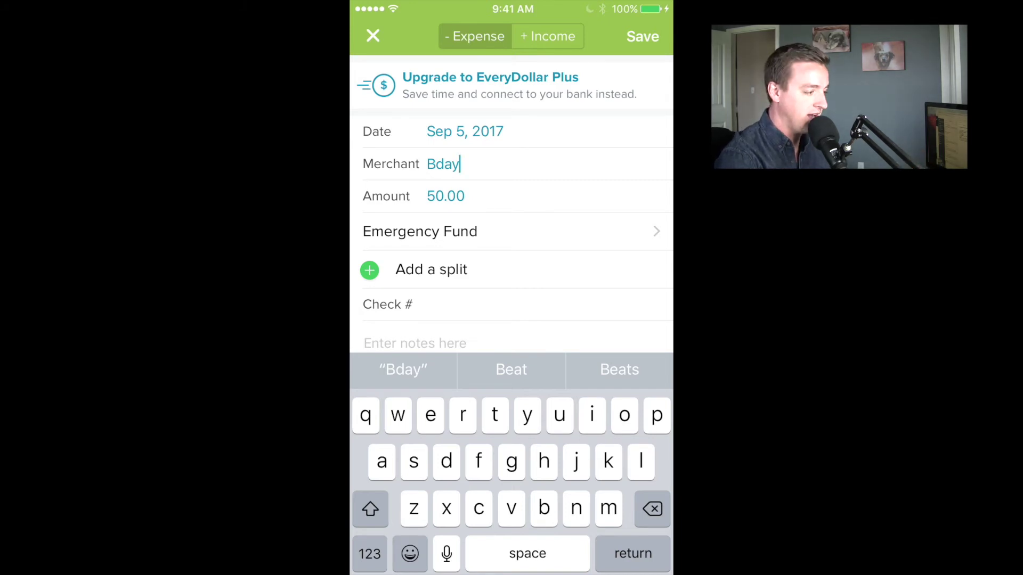
click(548, 36)
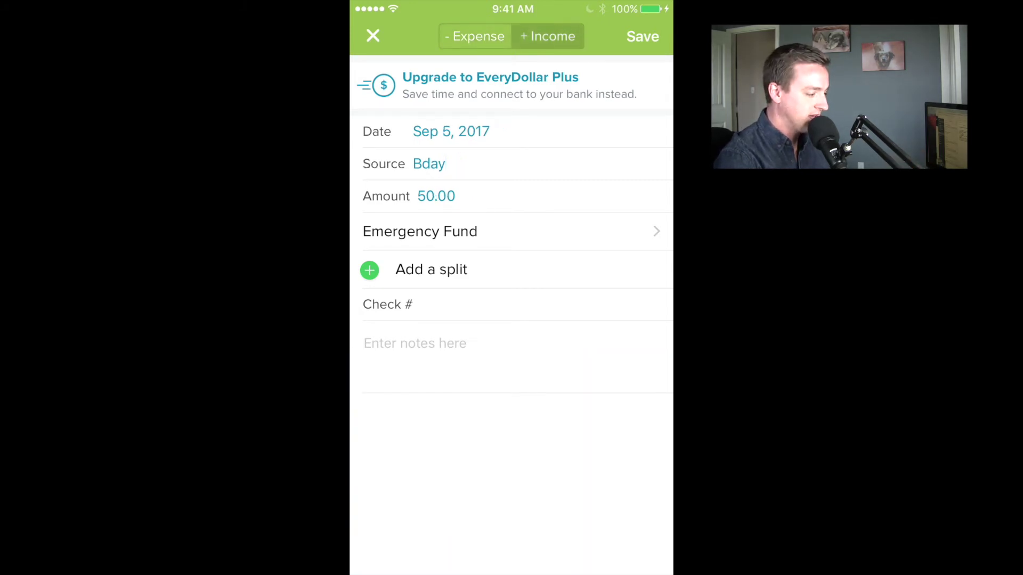
click(643, 36)
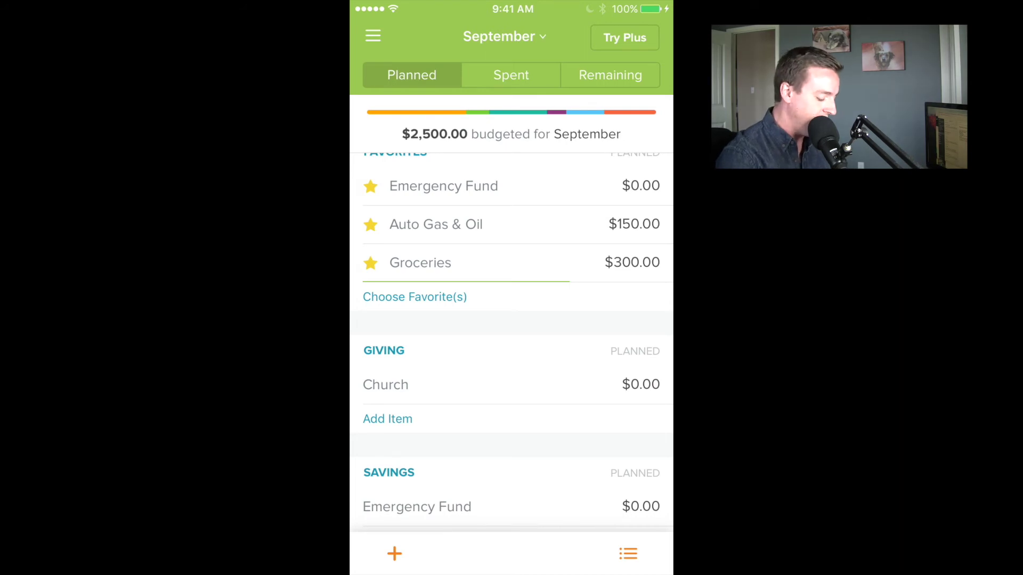
Save a $50.00 Target expense from the budget screen, assigned to Groceries.
click(394, 554)
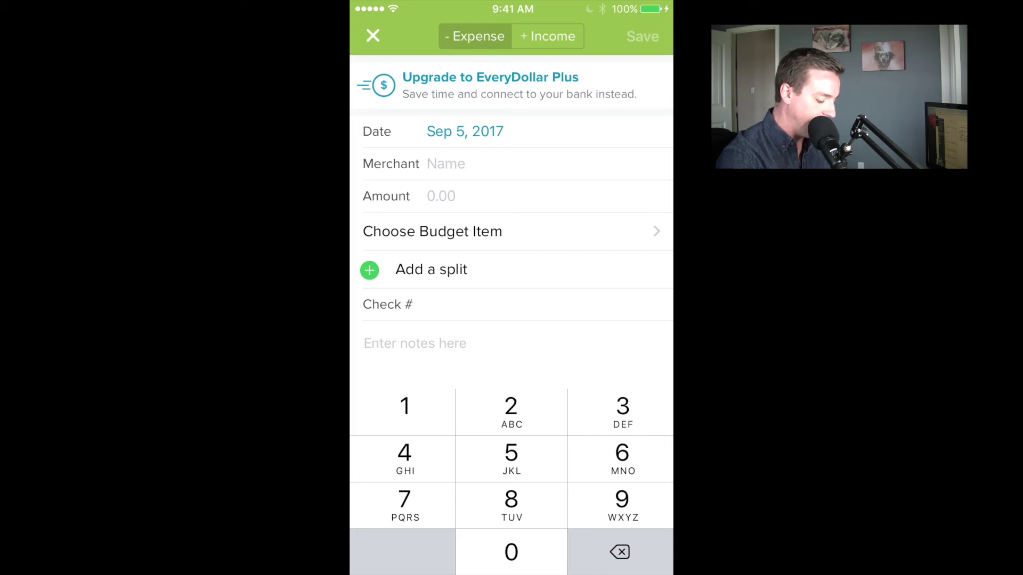
text(5000)
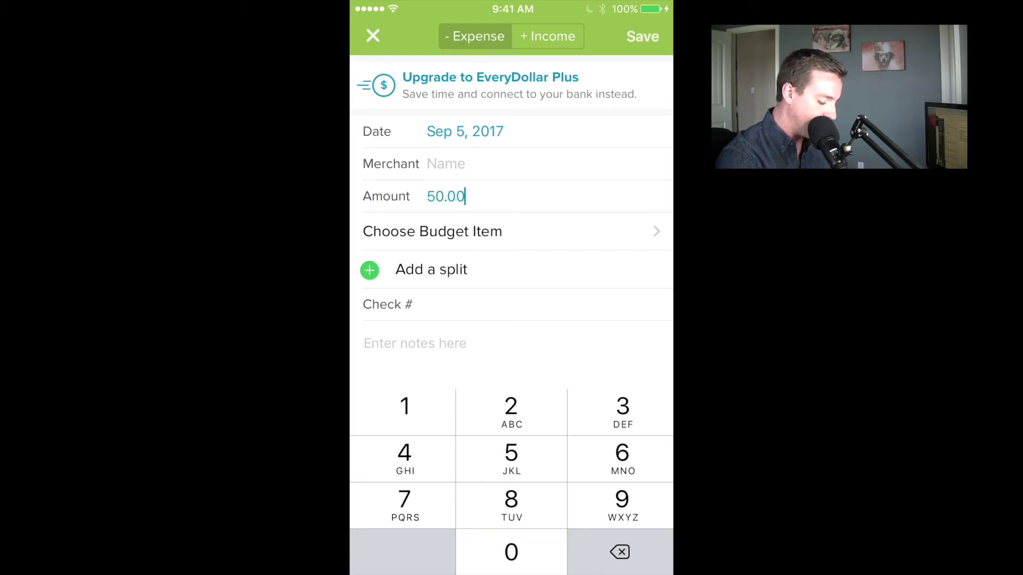
click(446, 164)
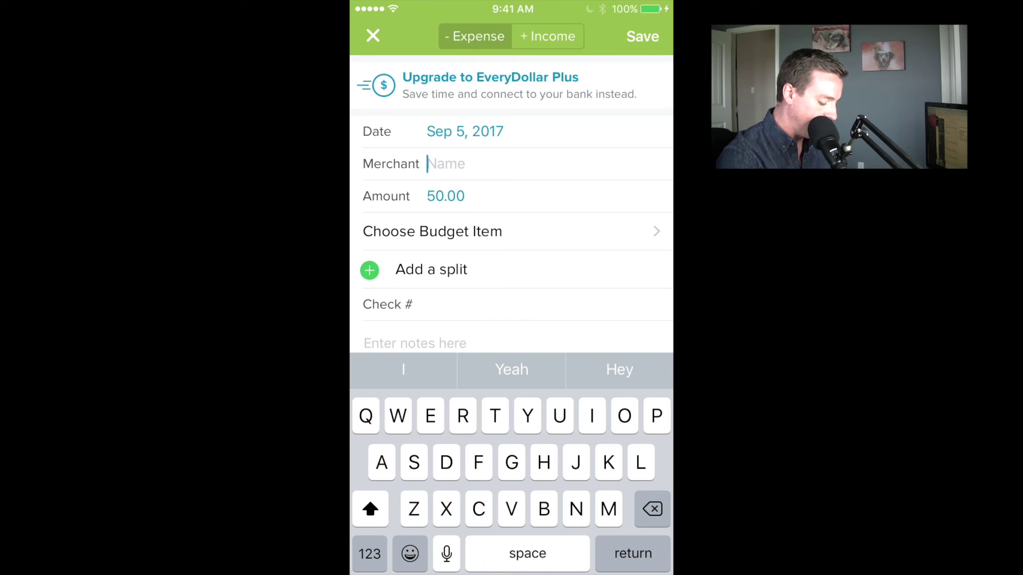
text(Target)
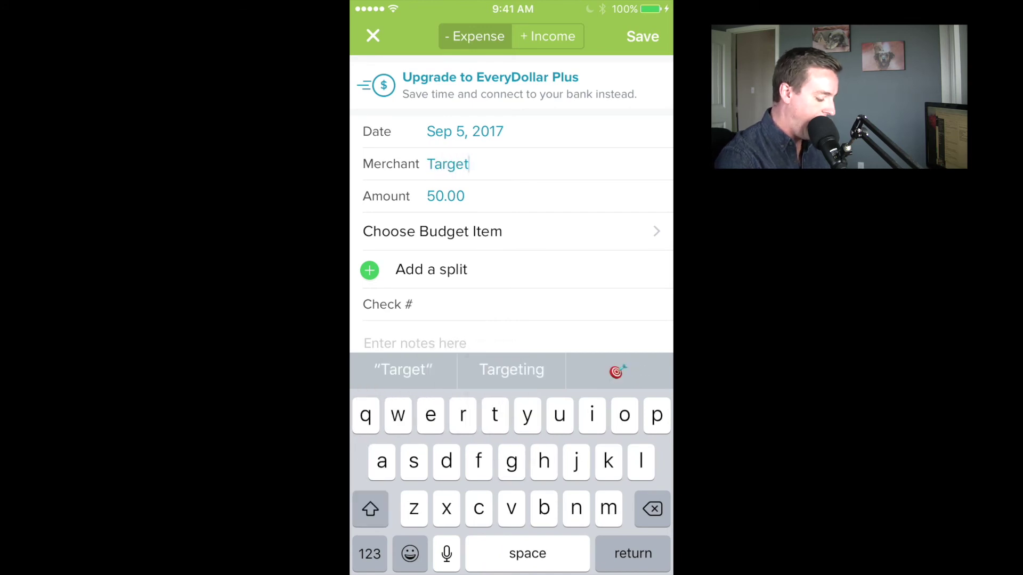
click(432, 232)
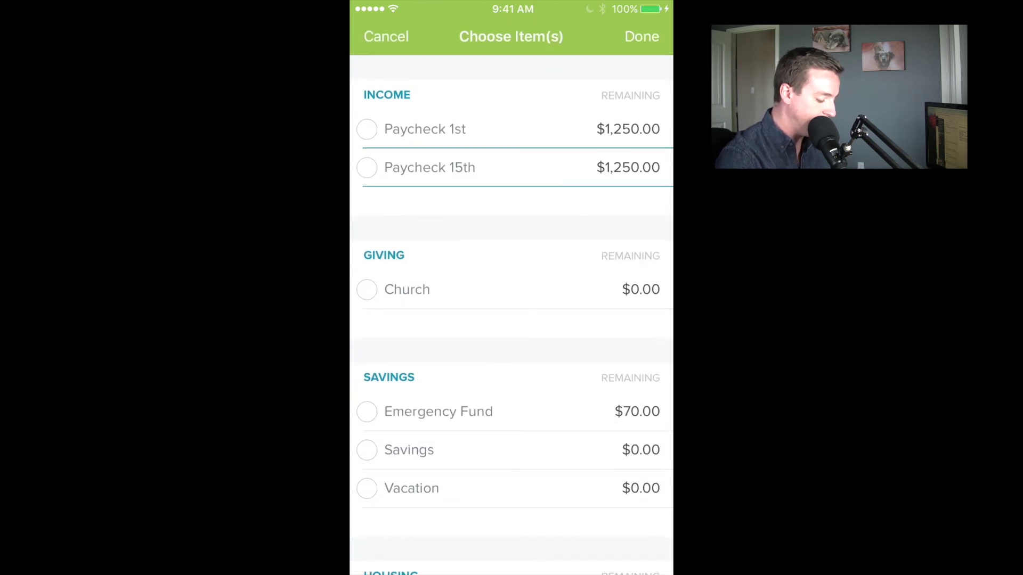
scroll(511, 317, down, 7)
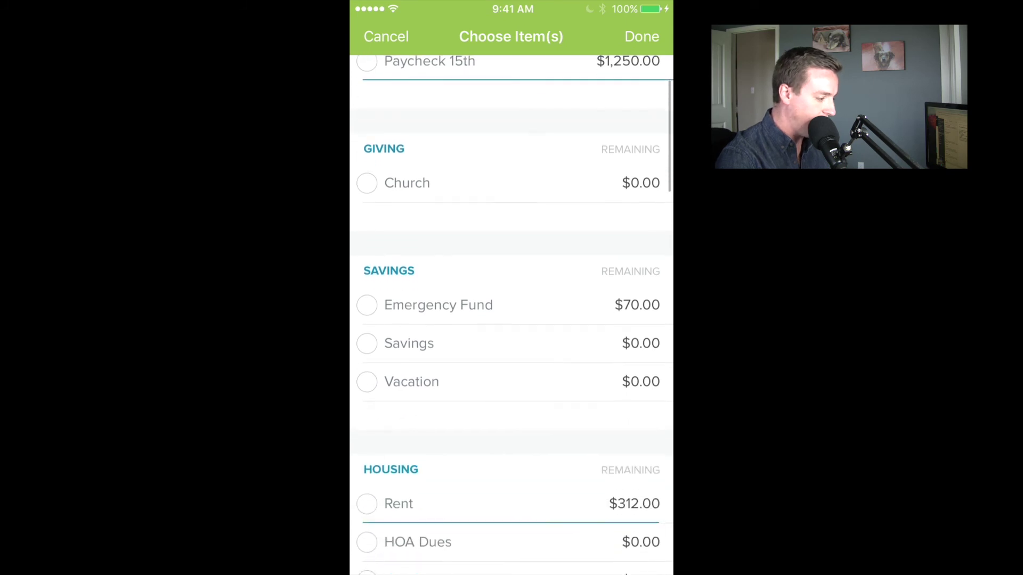
scroll(512, 317, down, 10)
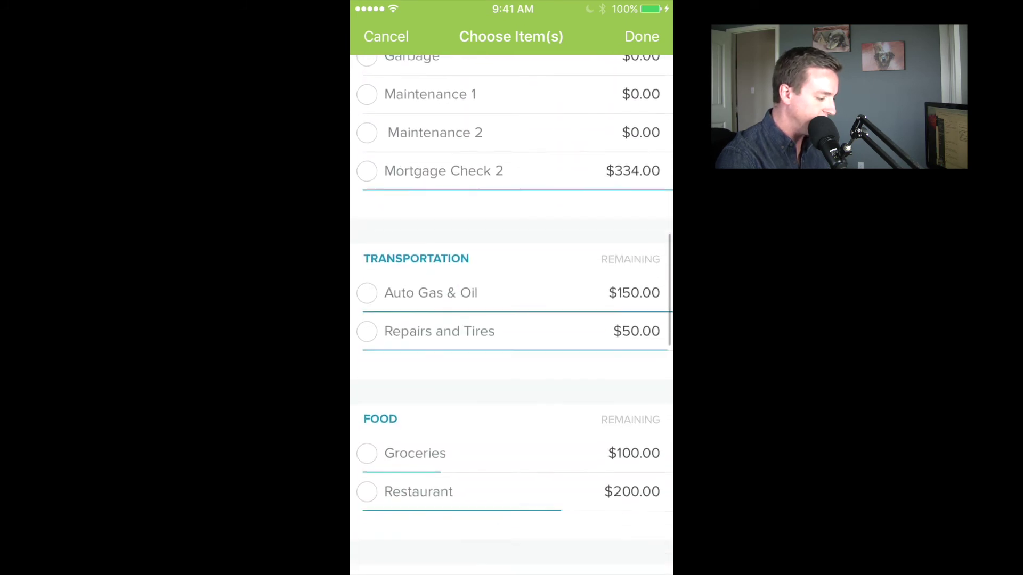
click(366, 307)
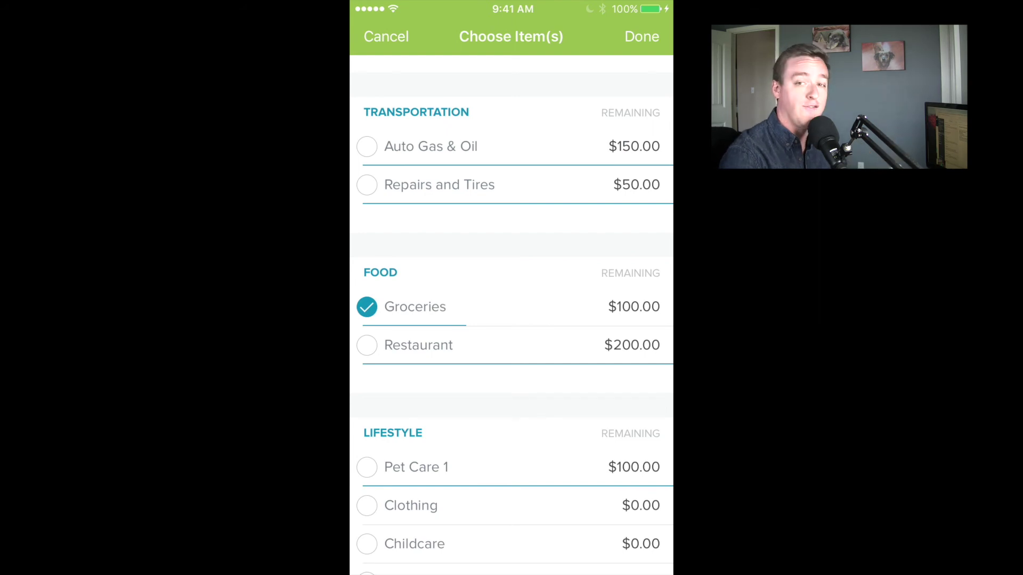
click(641, 36)
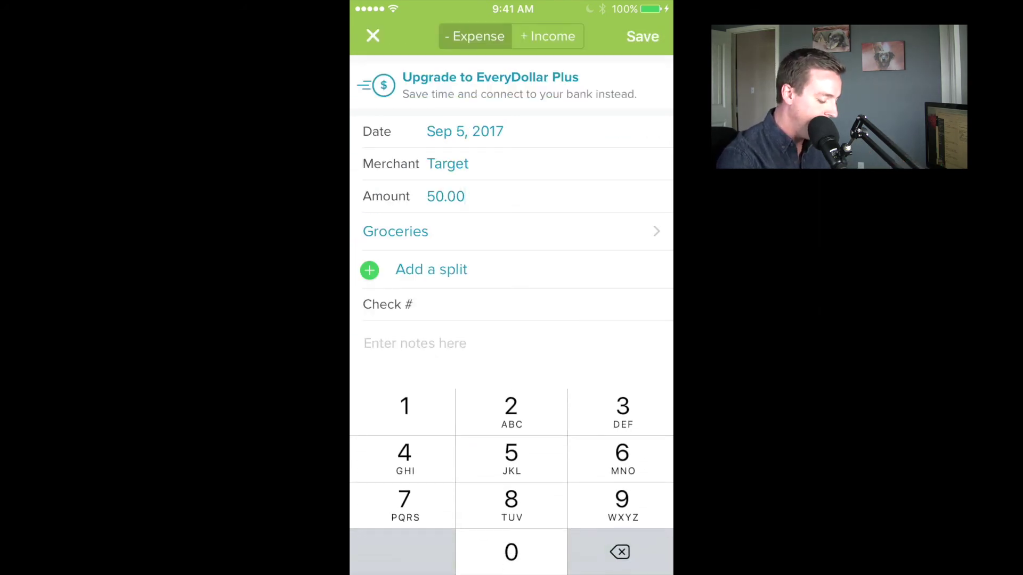
click(642, 36)
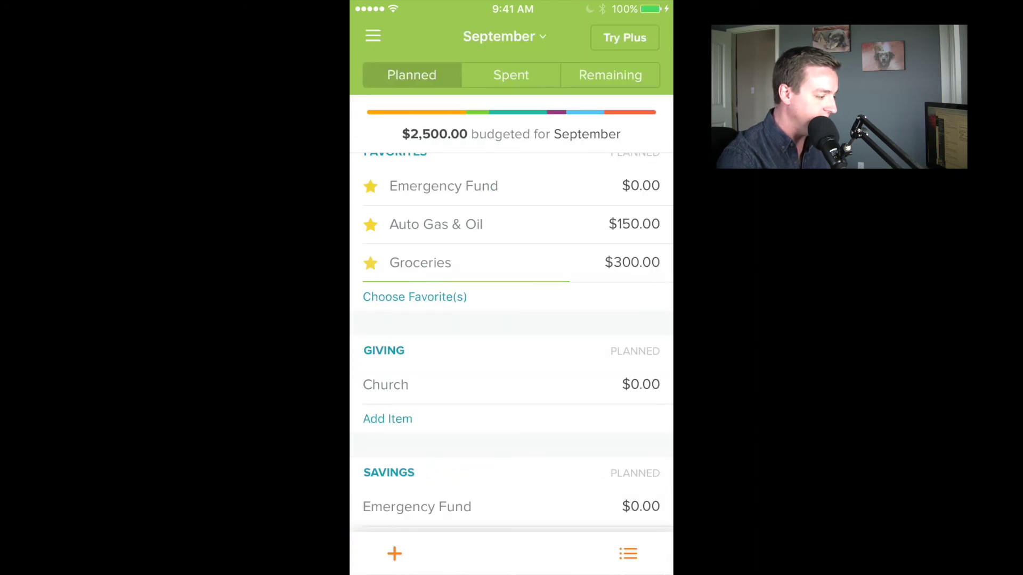
click(421, 262)
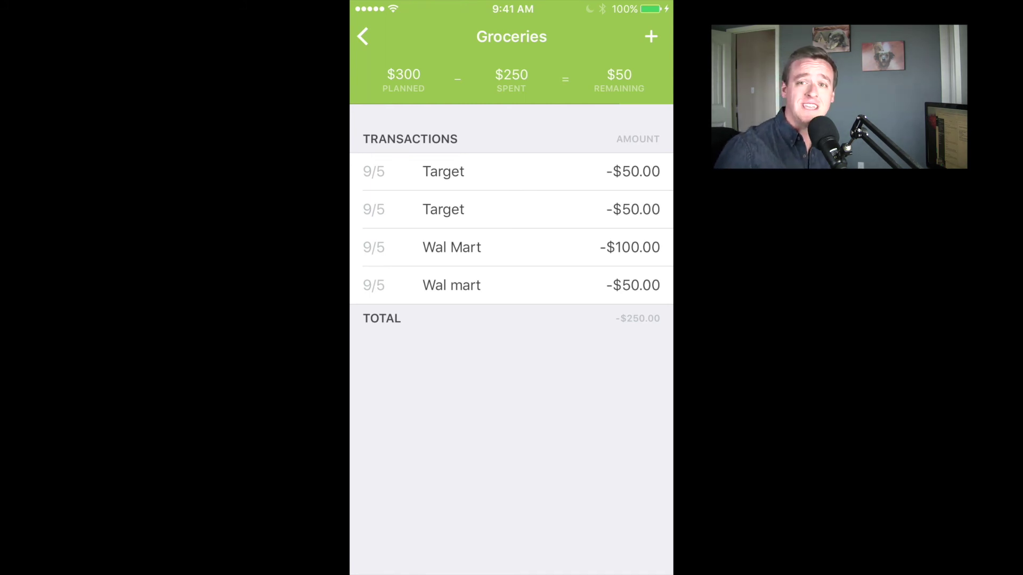
click(362, 36)
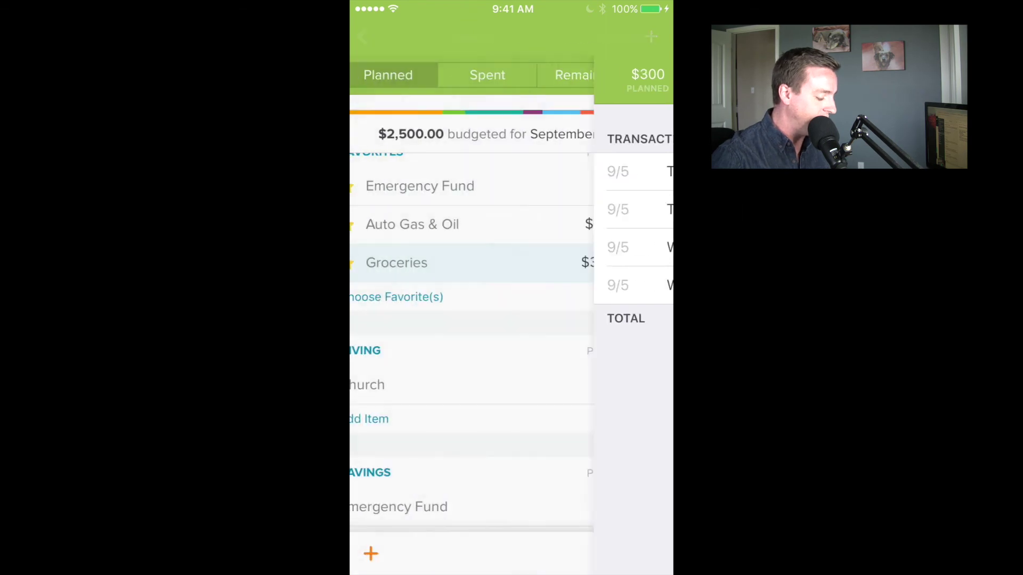